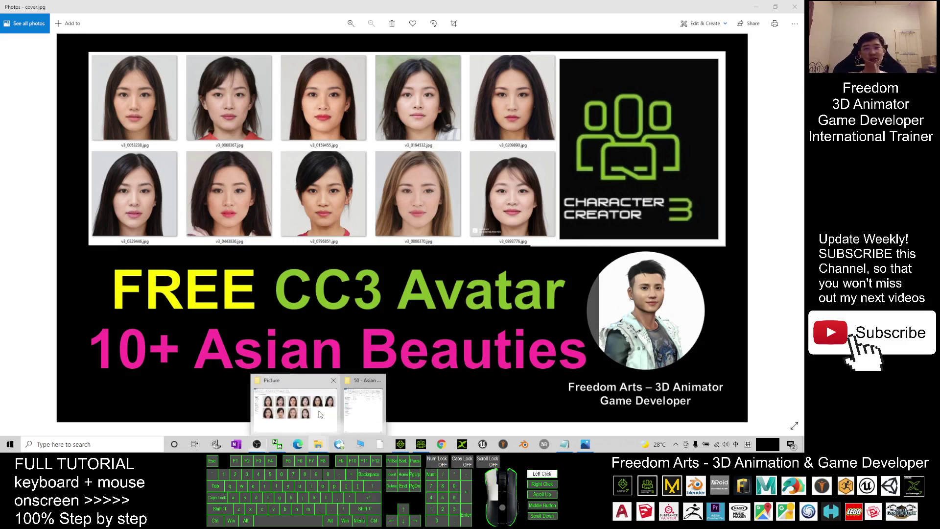
Step: View reference photo v3_0053238.jpg and step through the other photos in the Picture folder
click(293, 404)
double_click(153, 131)
click(490, 209)
key(Right)
key(Right)
key(Right)
key(Right)
key(Right)
click(793, 7)
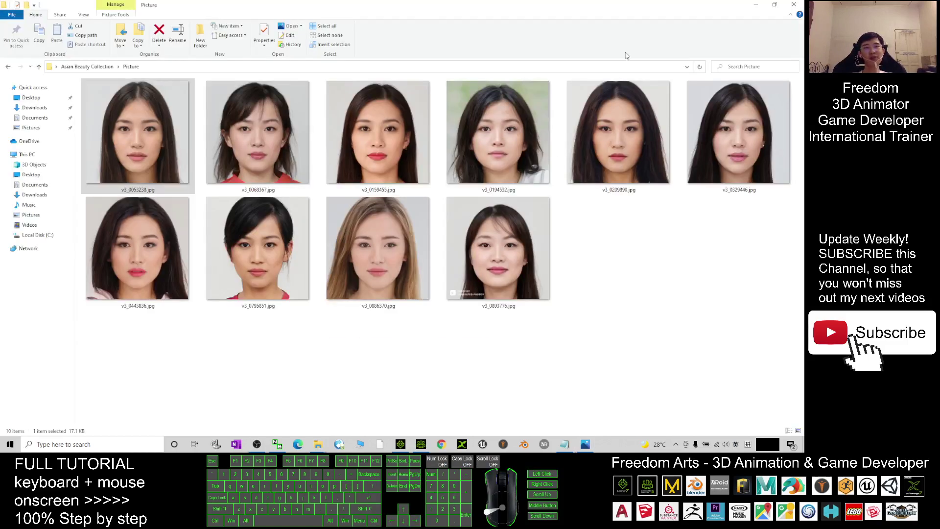
Step: Go up to Asian Beauty Collection and show its project files as extra-large icons
click(550, 411)
click(87, 66)
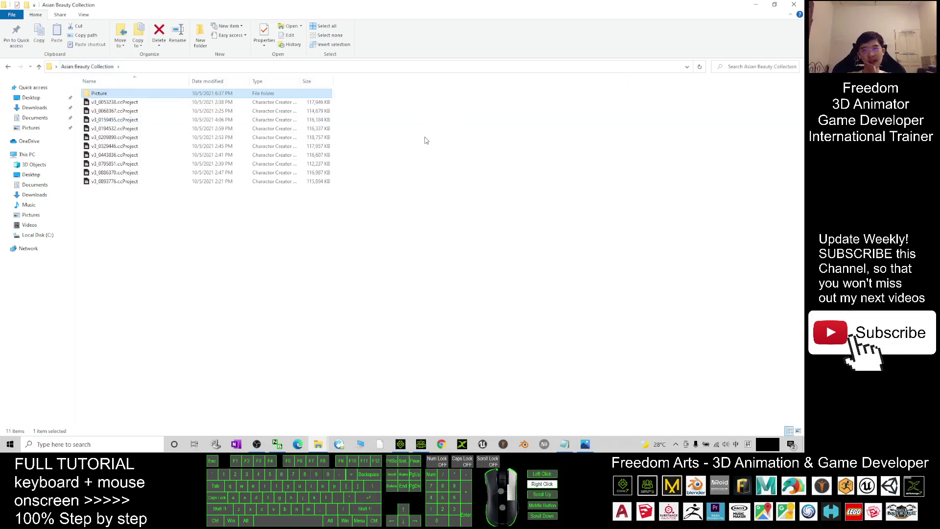
right_click(424, 139)
click(551, 144)
Step: Show notes.txt and highlight the Google Drive download link for the avatars
click(565, 443)
drag(371, 161, 672, 165)
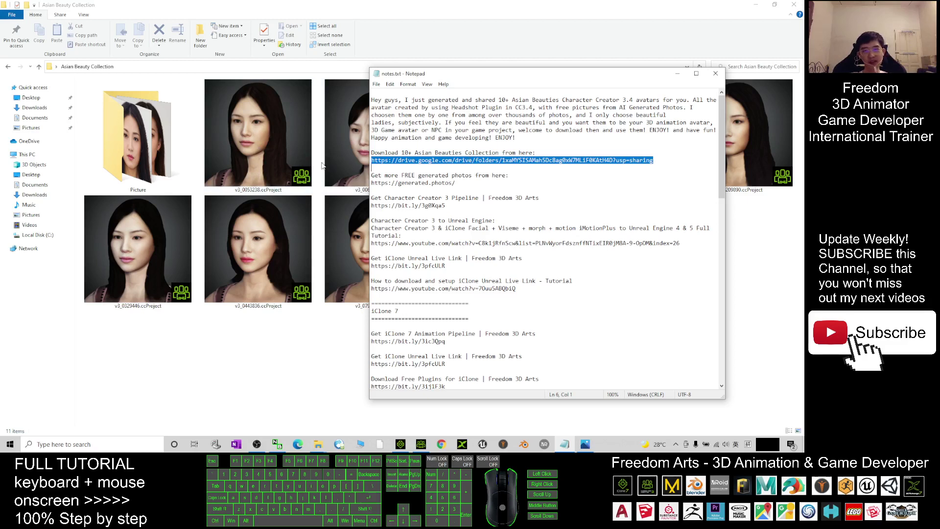
click(415, 152)
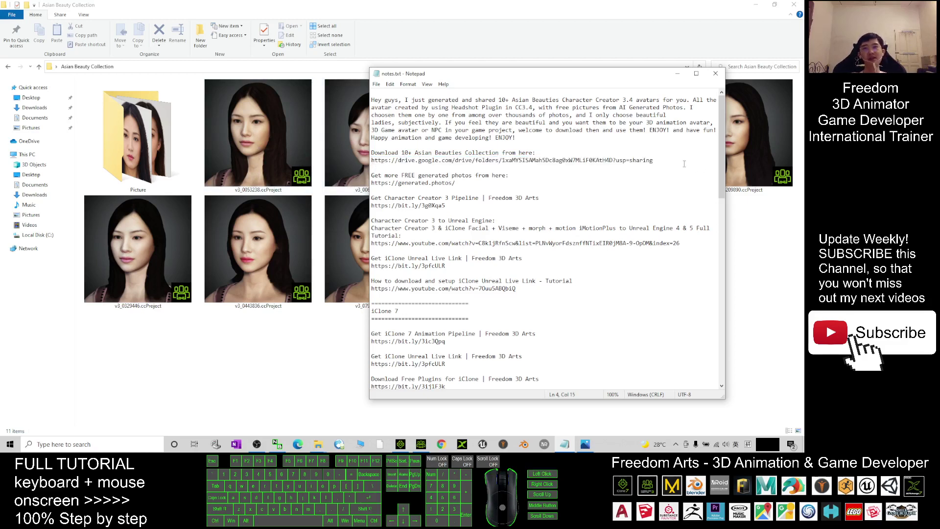
click(677, 73)
Step: Drag the v3_0053238 .ccProject from the folder into Character Creator 3
click(419, 444)
mouse_move(484, 4)
mouse_down()
mouse_move(537, 34)
mouse_move(531, 12)
mouse_up()
drag(274, 133, 584, 142)
Step: Confirm loading v3_0053238, orbit around the avatar, and send her to iClone
click(203, 255)
click(703, 13)
scroll(575, 259, down, 5)
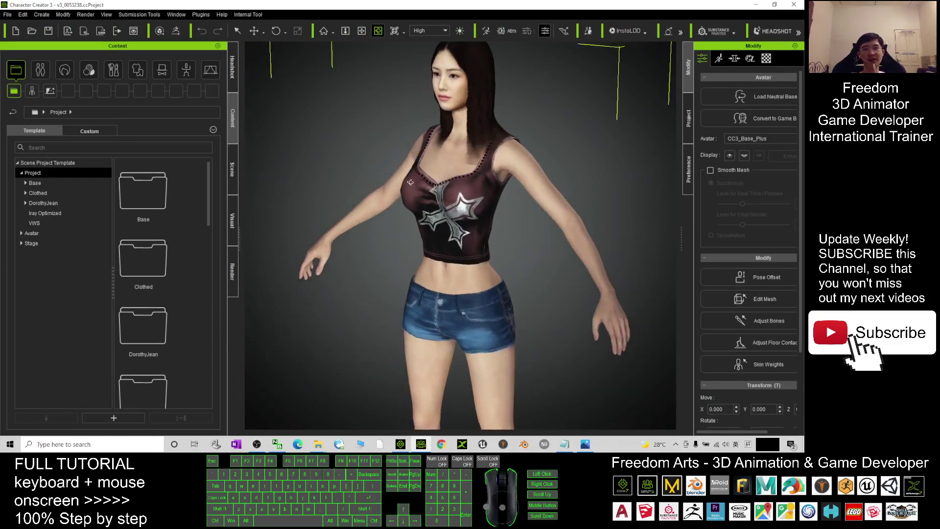
scroll(459, 201, up, 2)
scroll(459, 201, down, 4)
drag(459, 201, 316, 138)
mouse_move(317, 138)
mouse_down()
mouse_move(462, 150)
mouse_move(396, 147)
mouse_up()
scroll(461, 150, up, 1)
scroll(461, 150, up, 3)
click(85, 32)
Step: Accept the transfer, view the avatar from the front with the auxiliary light on, framing her face
click(404, 446)
scroll(479, 216, up, 5)
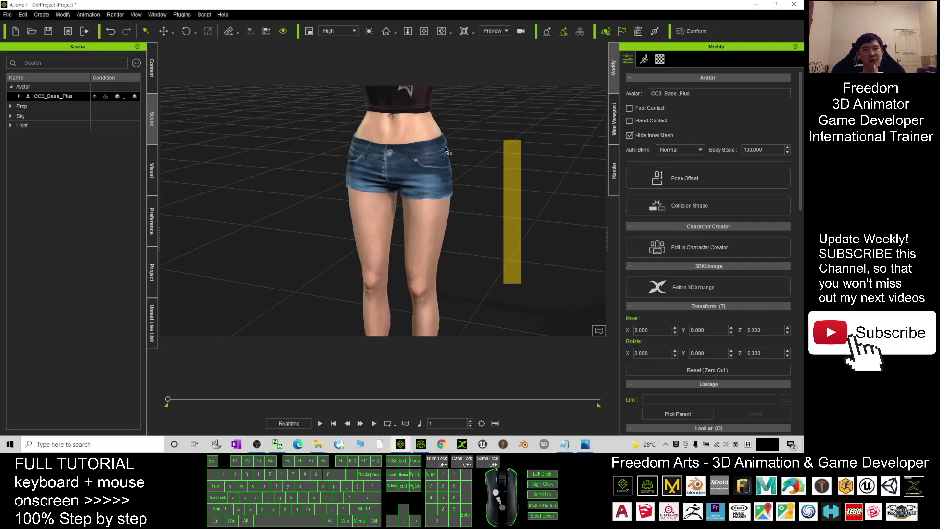
click(475, 124)
scroll(476, 123, down, 4)
drag(465, 269, 504, 240)
key(c)
click(368, 31)
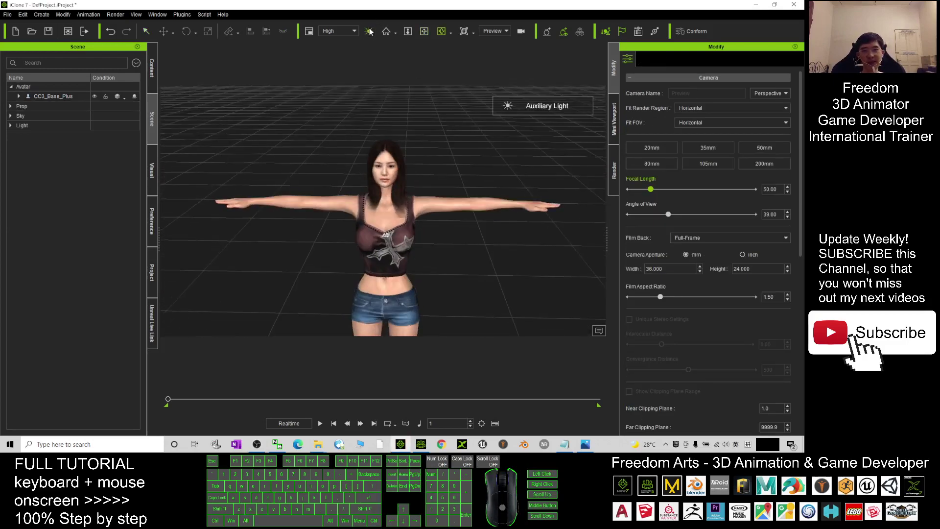
scroll(439, 157, up, 5)
middle_drag(438, 157, 470, 224)
scroll(424, 191, up, 1)
scroll(411, 202, up, 3)
scroll(391, 216, down, 1)
scroll(391, 216, down, 3)
key(q)
Step: Select the whole CC3_Base_Plus avatar and open Face Key expression presets
click(397, 157)
click(645, 60)
click(627, 59)
click(54, 96)
click(698, 300)
click(655, 132)
scroll(349, 143, up, 3)
scroll(358, 184, down, 3)
Step: Try the 12_Happy, 8_Happy, 10_Happy and 11_Happy expressions on her face
right_drag(358, 183, 423, 186)
click(711, 260)
drag(412, 220, 317, 226)
click(711, 221)
click(633, 261)
click(672, 266)
Step: Switch to the 08-ExPlus Happy Sad style, apply 13_Happy and lower expressiveness to 32
click(660, 150)
click(643, 201)
click(593, 303)
drag(653, 354, 608, 354)
drag(608, 355, 592, 356)
Step: Reset the face to Default and start a text-to-speech voice script
click(711, 305)
click(739, 116)
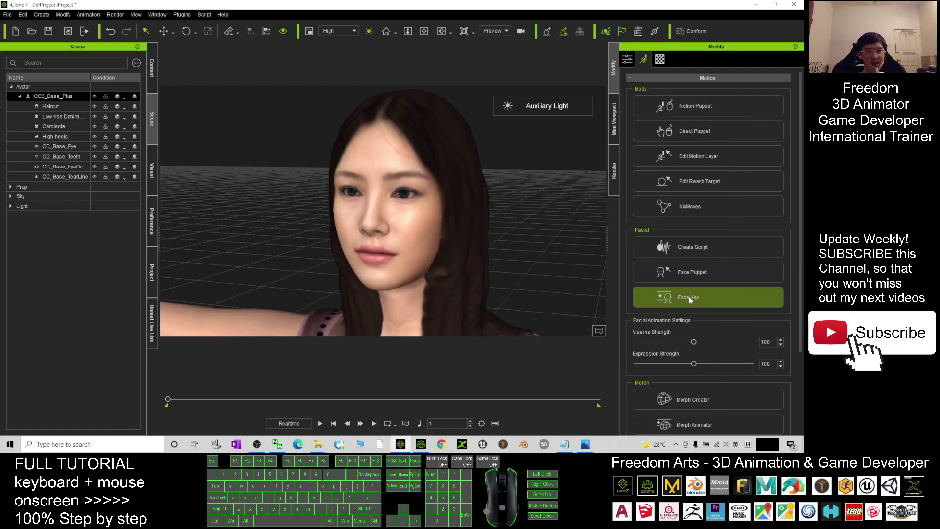
click(704, 246)
click(638, 206)
Step: Choose the Microsoft Zira voice, enter the greeting text and play the talking animation
click(633, 242)
click(591, 257)
text(Hi , I am from C)
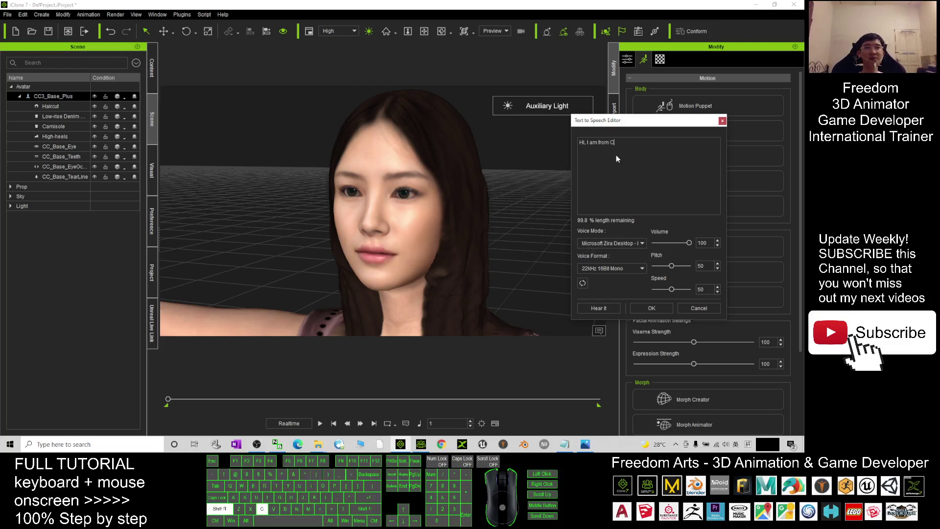
text(haracter creator 3 ENJOY)
key(BackSpace)
key(BackSpace)
key(BackSpace)
text(joy your 3D animation!)
click(652, 307)
click(319, 423)
scroll(440, 250, down, 3)
Step: Stop iClone playback and rewind to the start
click(319, 422)
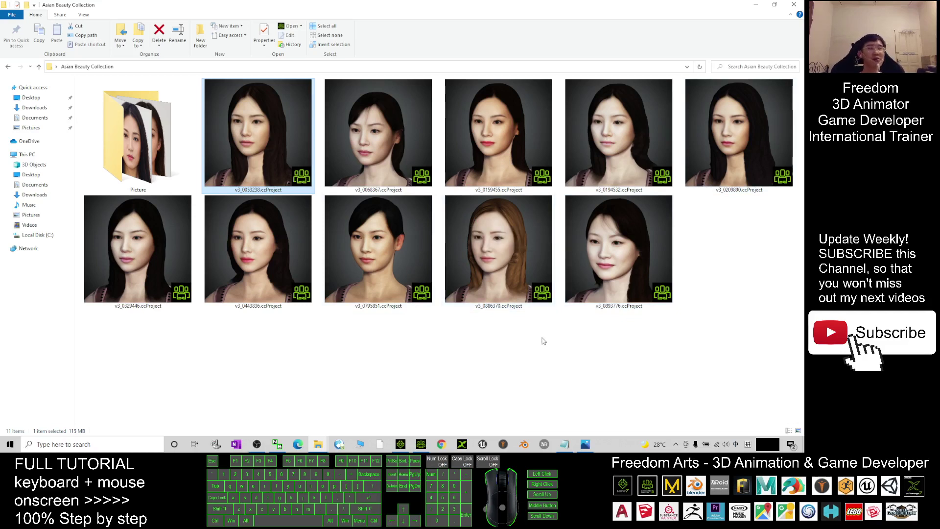
Step: Bring back notes.txt and highlight the Character Creator 3 to Unreal Engine YouTube tutorial link
click(564, 444)
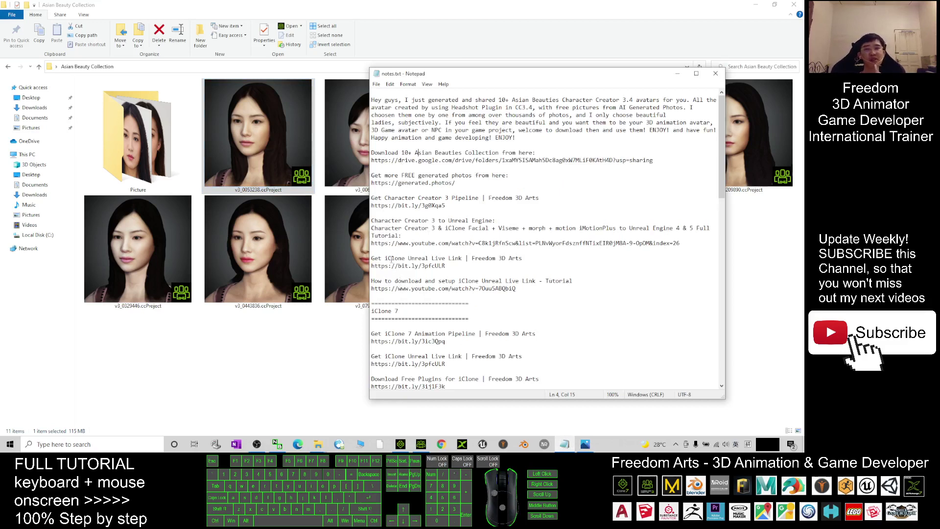
drag(372, 228, 440, 228)
drag(372, 243, 680, 243)
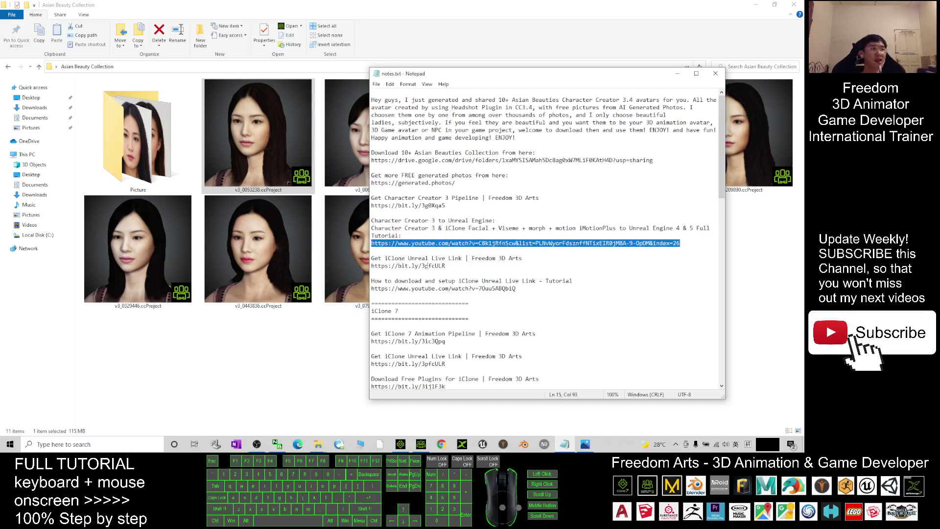
Step: Bring the project folder forward, then the FREE CC3 Avatar cover image in Photos
click(336, 3)
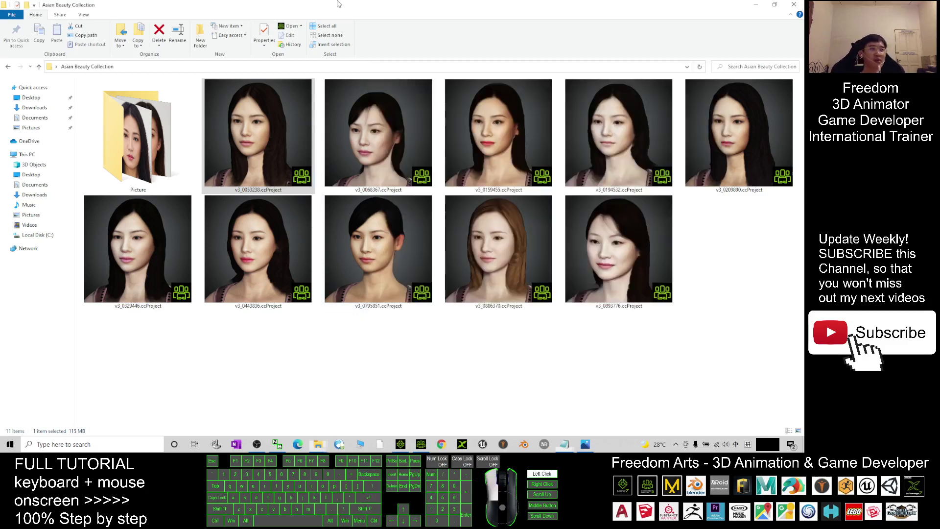
click(585, 443)
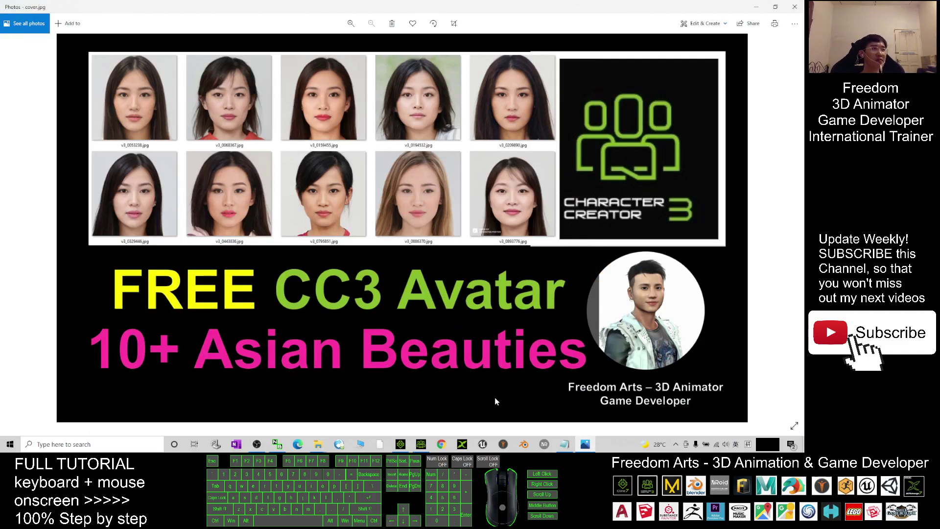